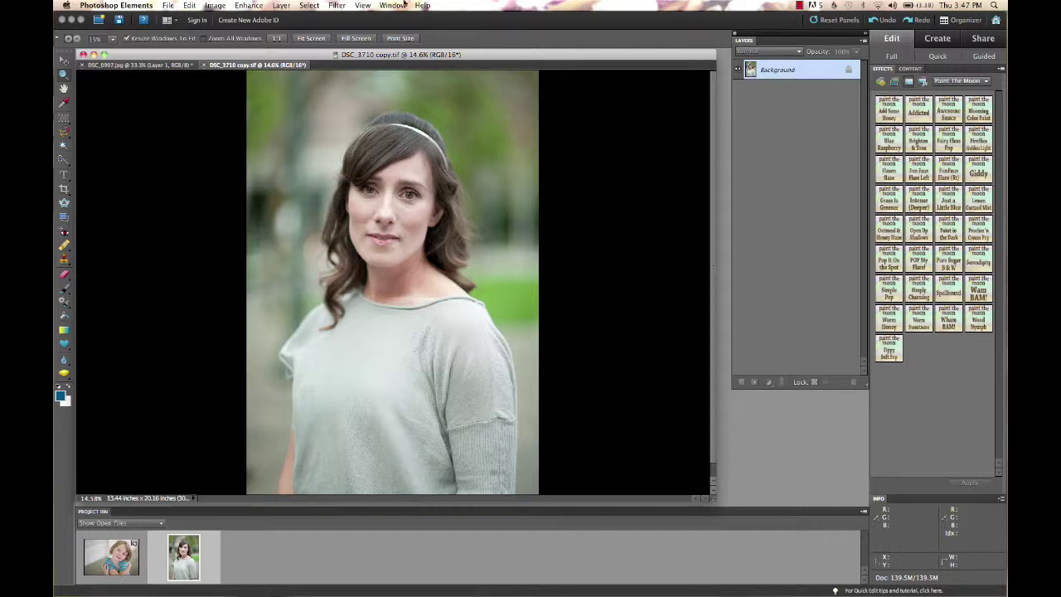
# Step: Show the Favorites panel from the Window menu and dock it as a tab beside Effects and Content
pyautogui.click(395, 5)
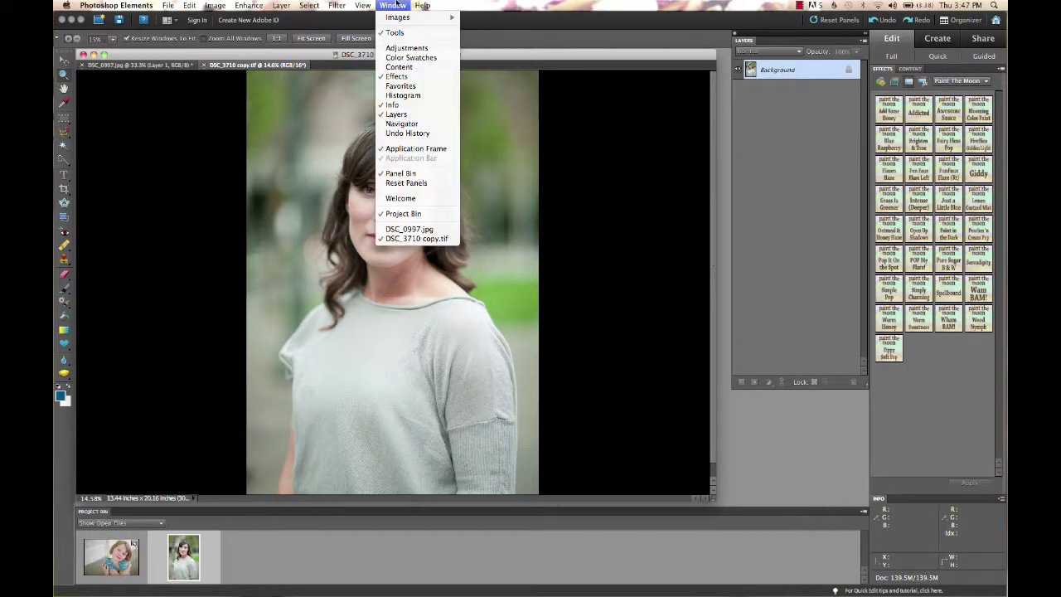
pyautogui.click(400, 86)
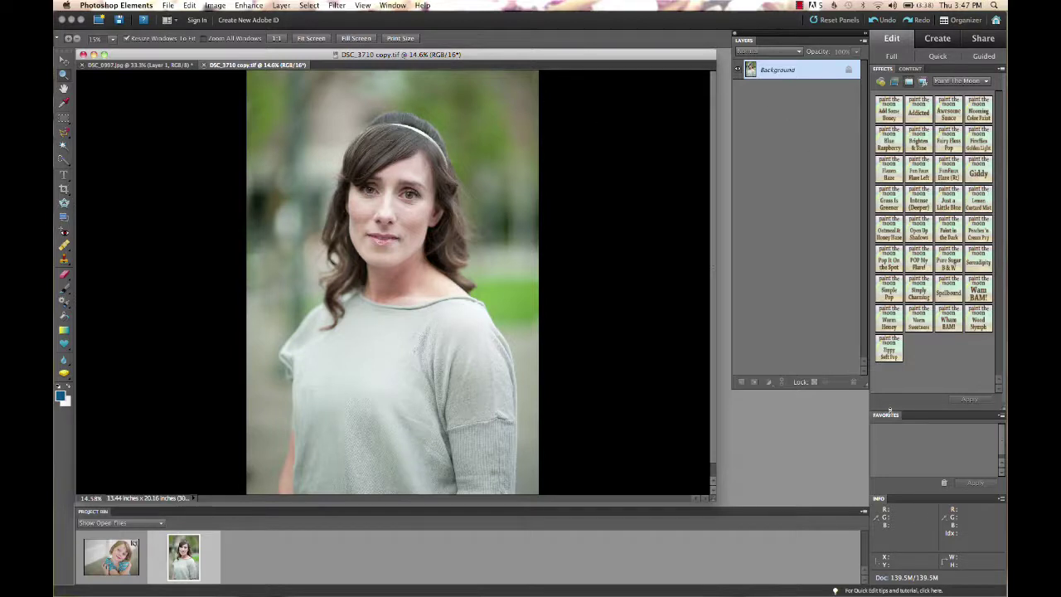
pyautogui.moveTo(890, 412); pyautogui.dragTo(585, 87)
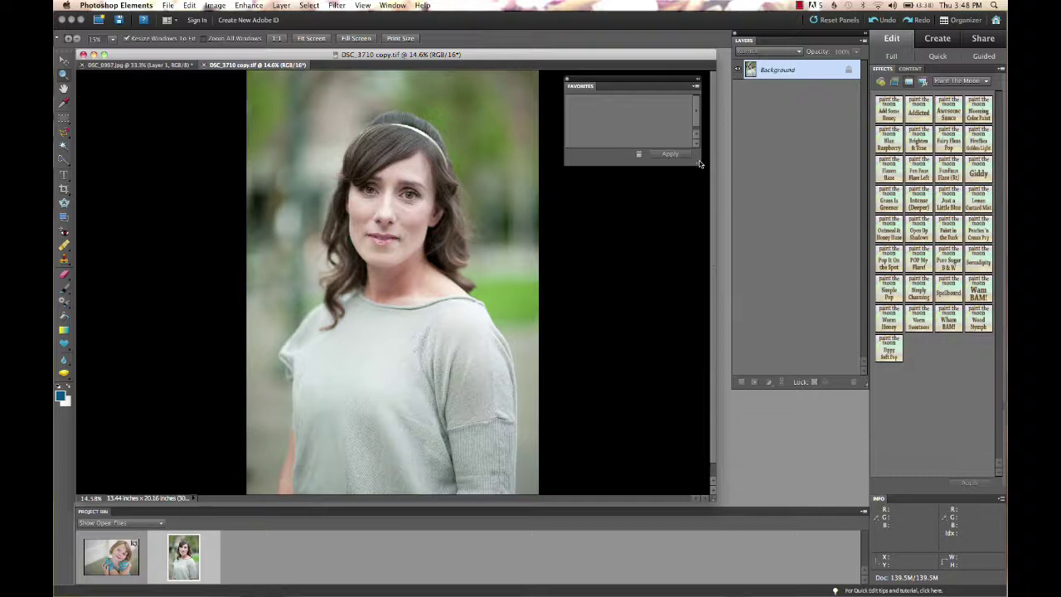
pyautogui.moveTo(699, 163); pyautogui.dragTo(720, 367)
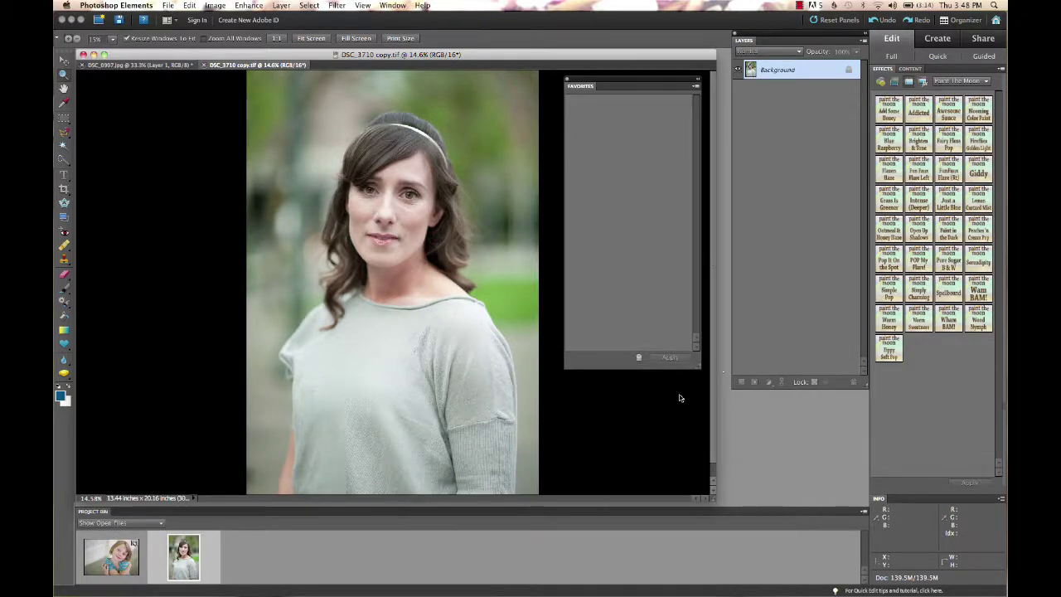
pyautogui.moveTo(578, 87); pyautogui.dragTo(908, 78)
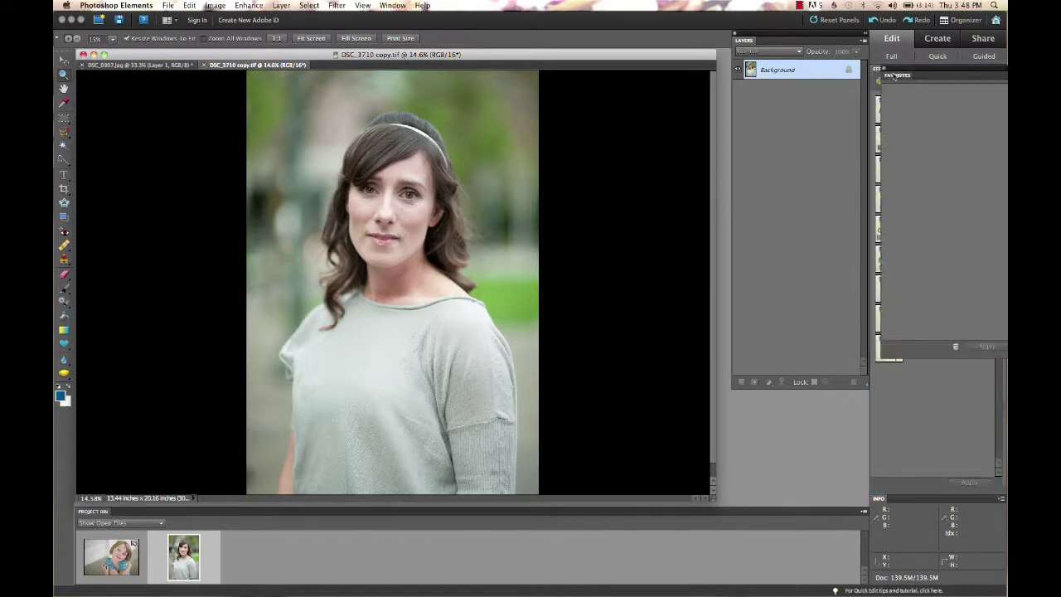
pyautogui.moveTo(884, 76); pyautogui.dragTo(912, 81)
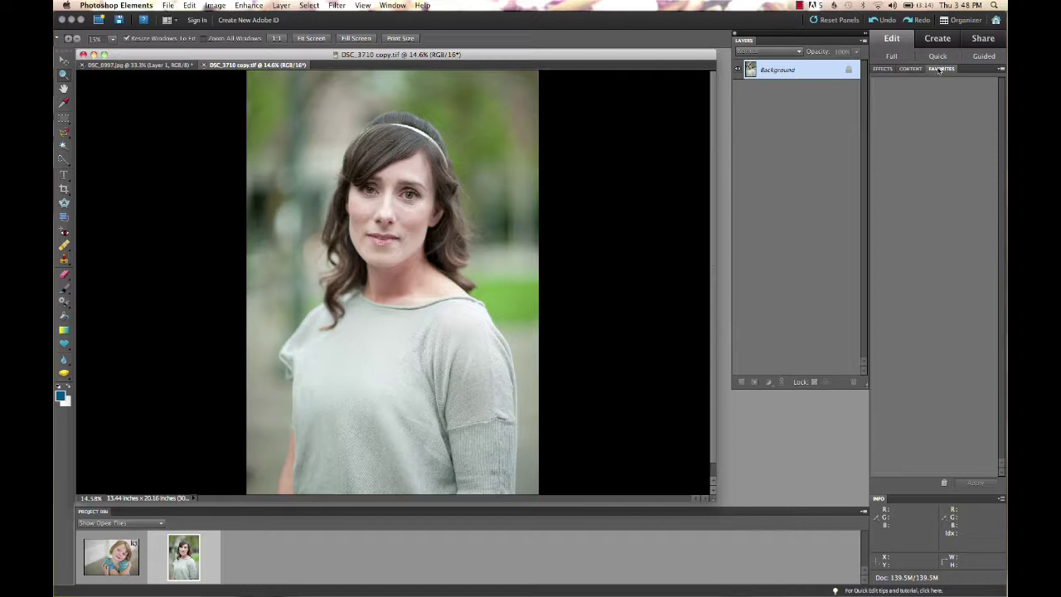
# Step: Confirm the Favorites tab is empty, then go back to the Paint The Moon effect thumbnails
pyautogui.click(883, 69)
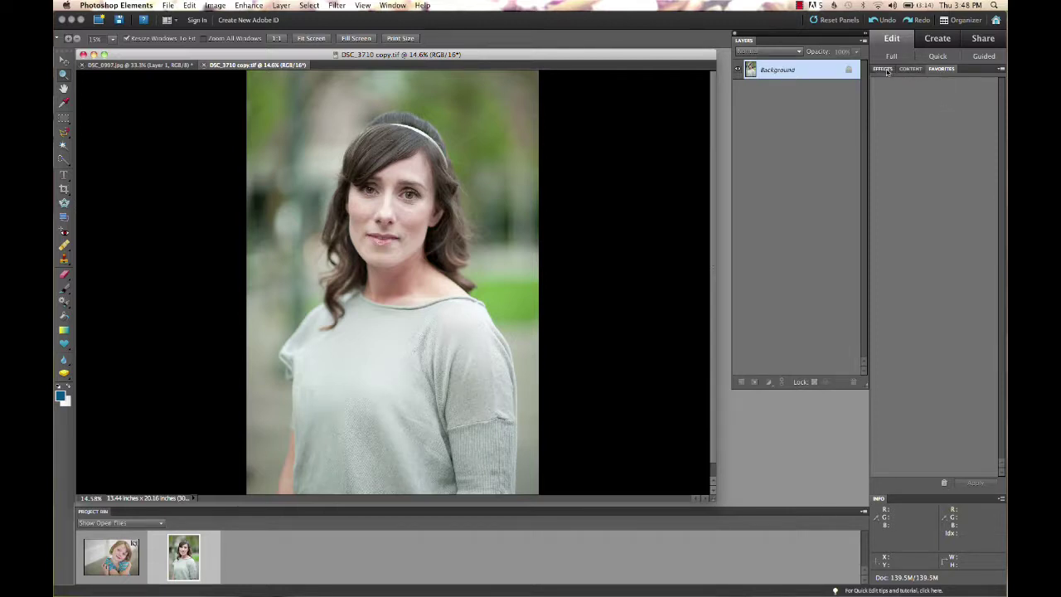
pyautogui.click(943, 70)
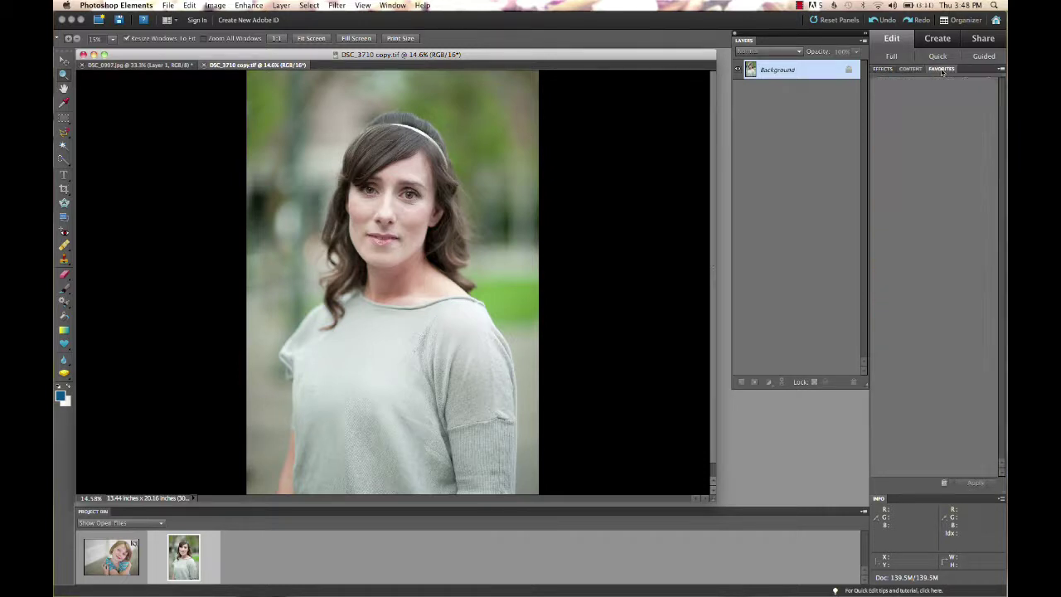
pyautogui.click(883, 70)
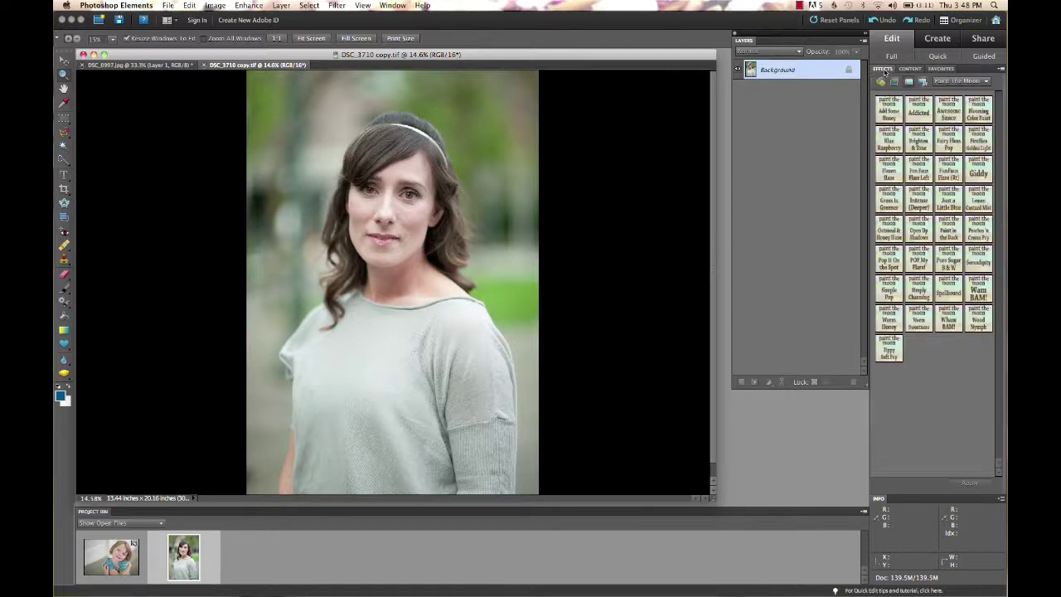
# Step: Add the Warm BAM! effect to Favorites and switch to the Picture Perfect set
pyautogui.rightClick(982, 287)
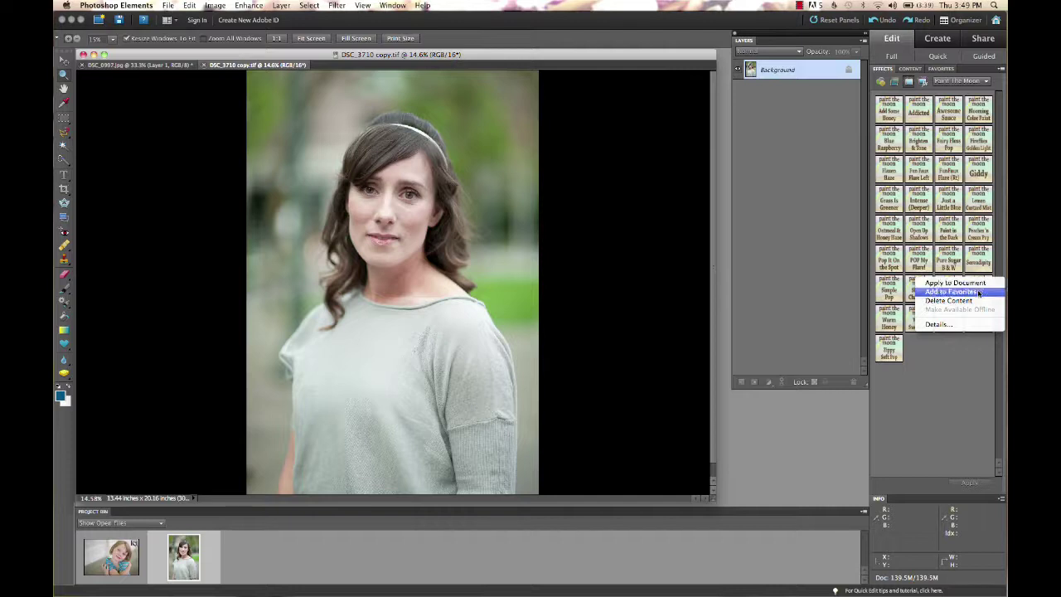
pyautogui.click(979, 292)
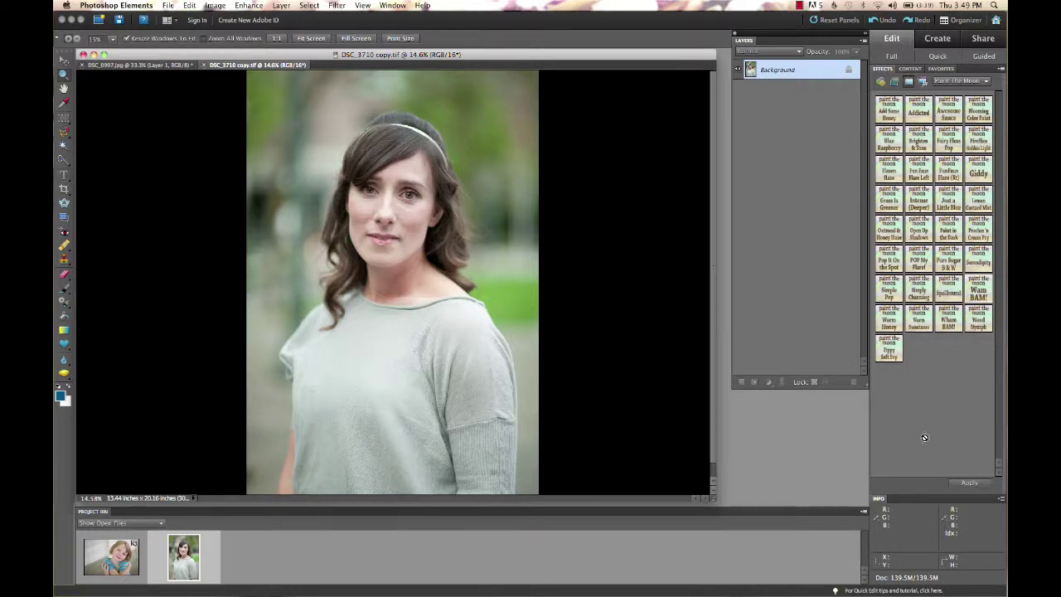
pyautogui.click(970, 82)
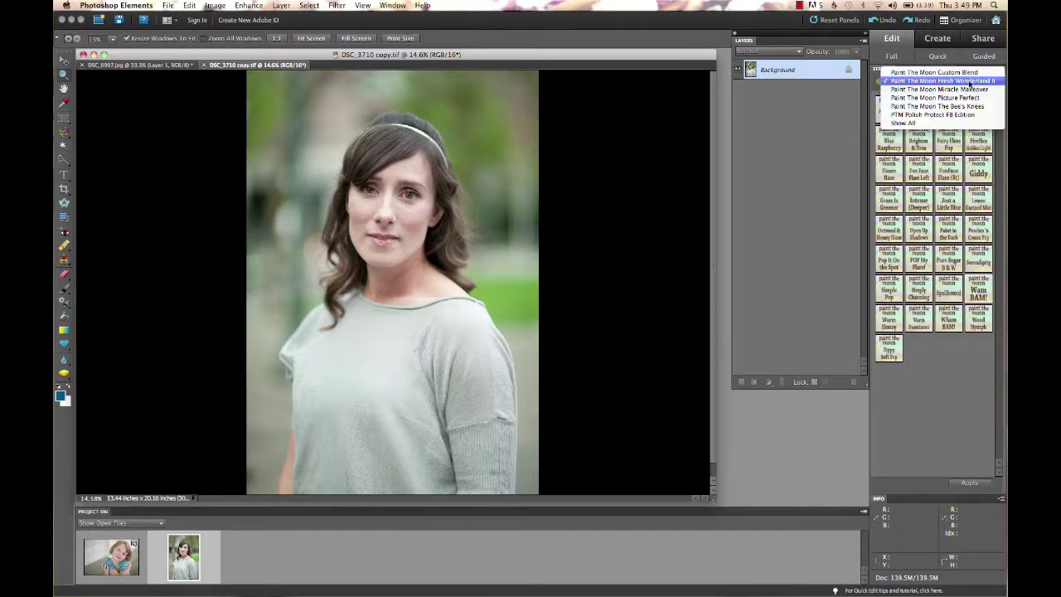
pyautogui.click(968, 97)
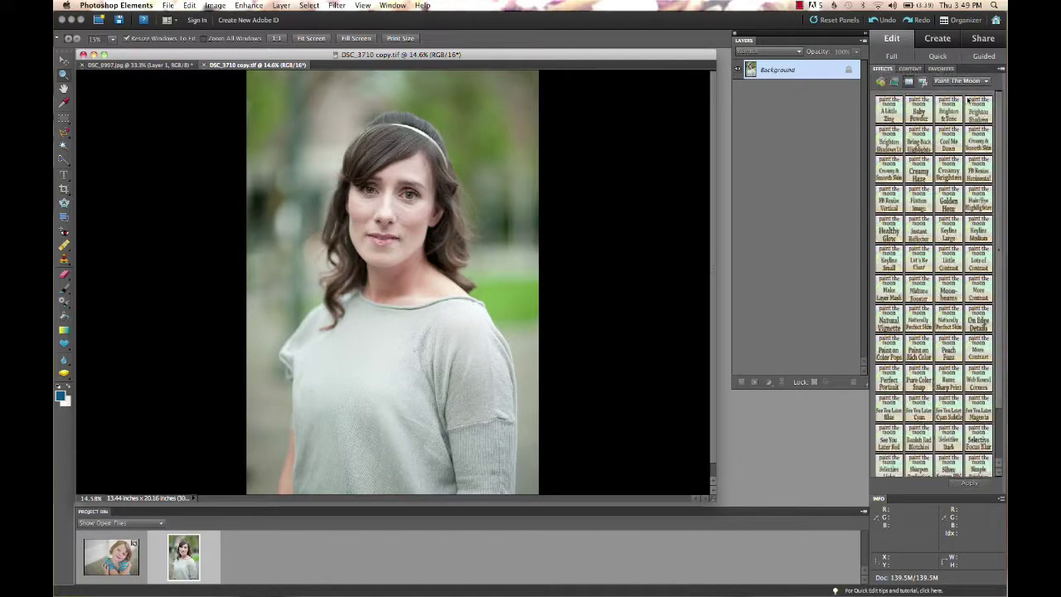
pyautogui.scroll(-2, 935, 282)
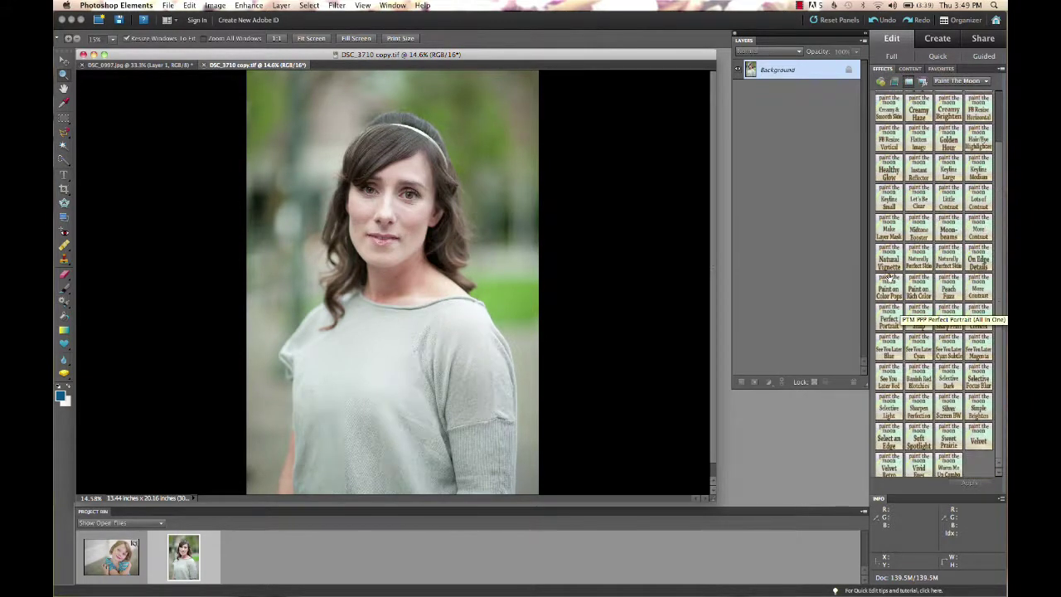
# Step: Add Moonbeams and Velvet Retro to Favorites and view the three saved effects
pyautogui.rightClick(922, 223)
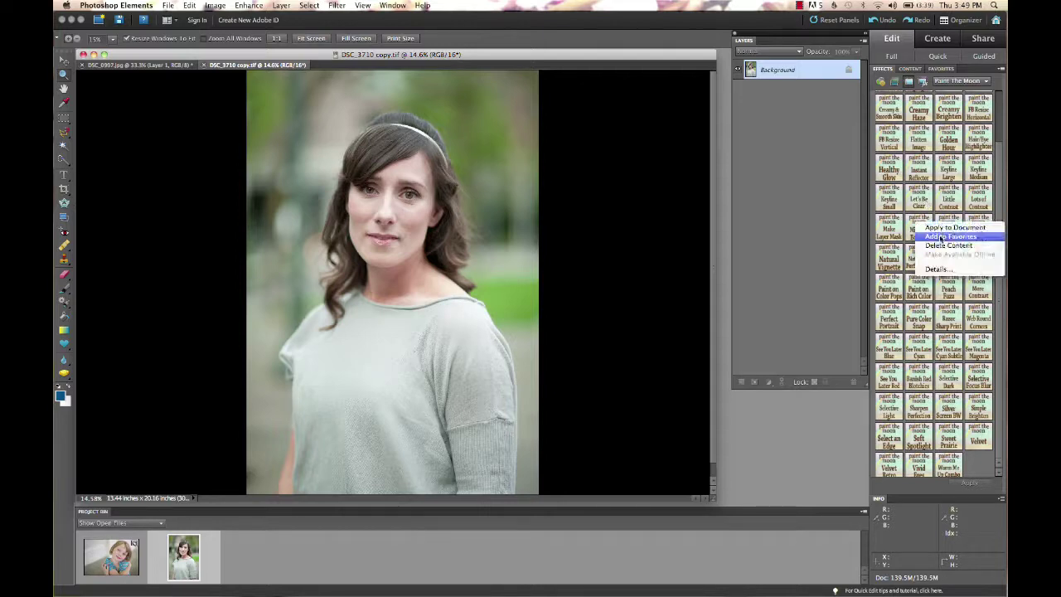
pyautogui.click(951, 238)
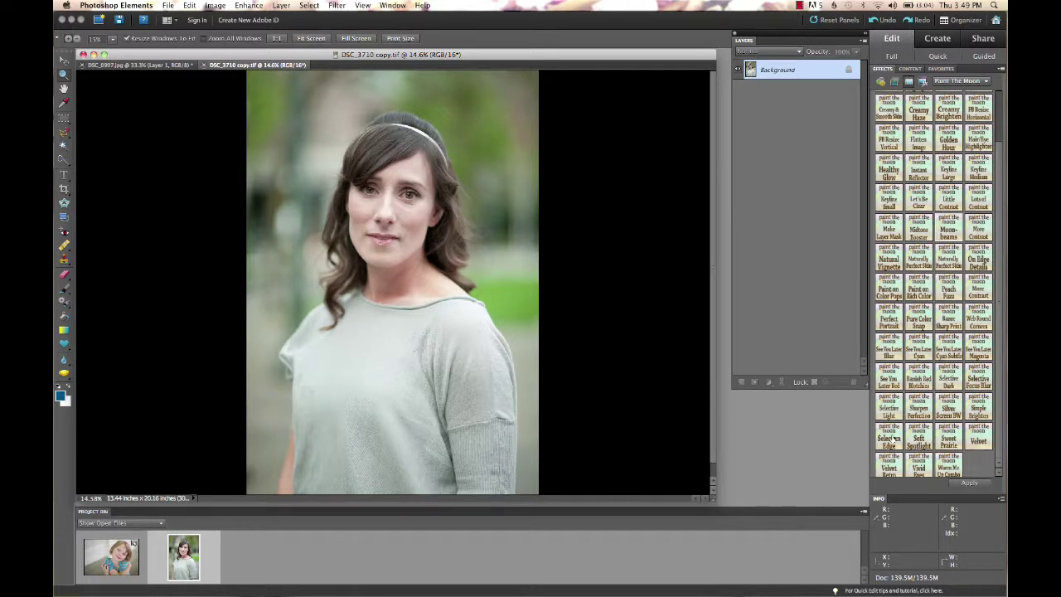
pyautogui.rightClick(886, 457)
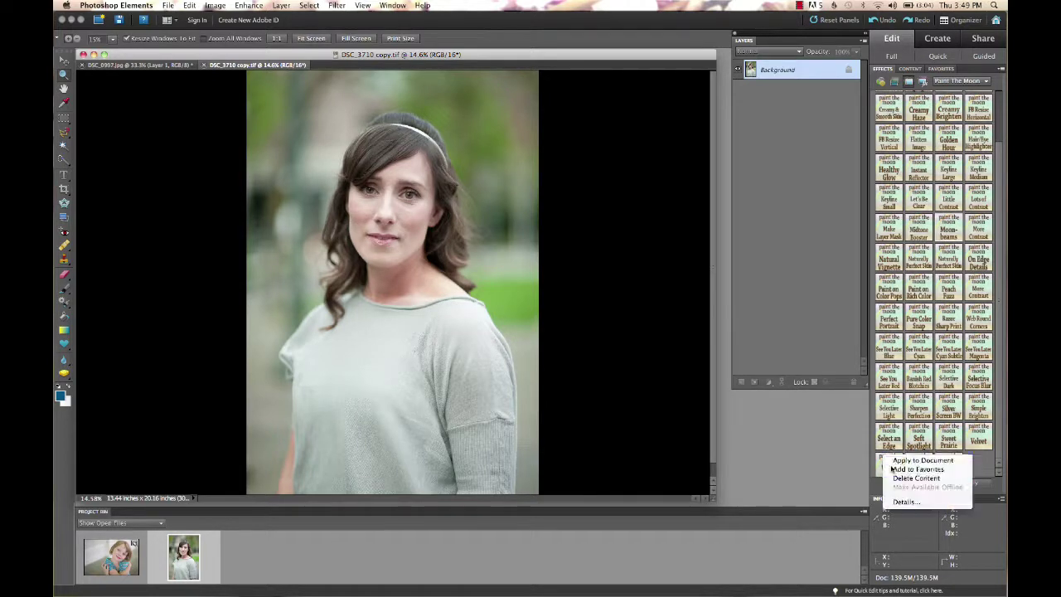
pyautogui.click(894, 469)
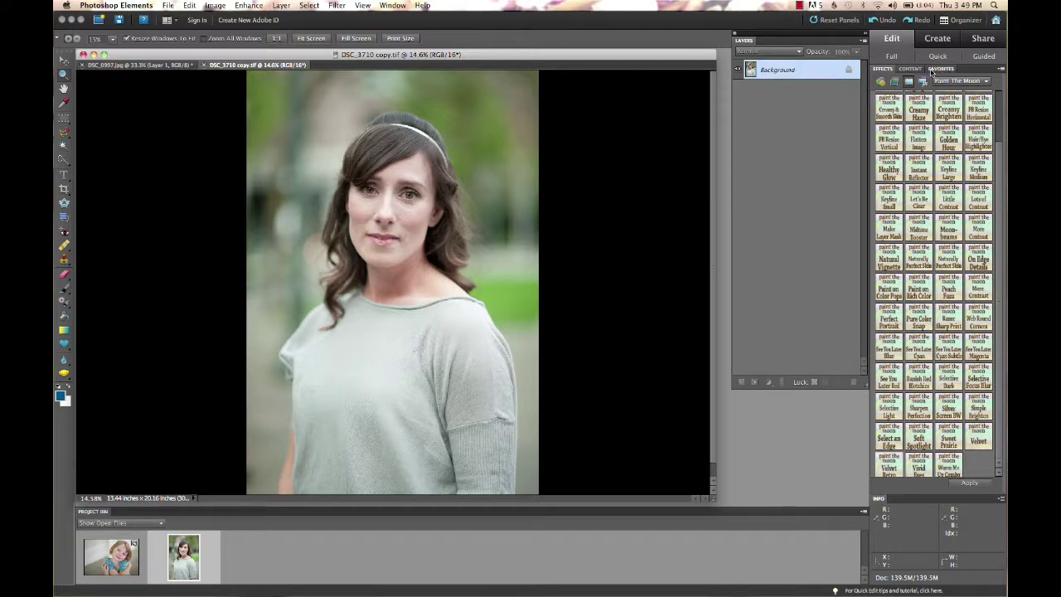
pyautogui.click(932, 70)
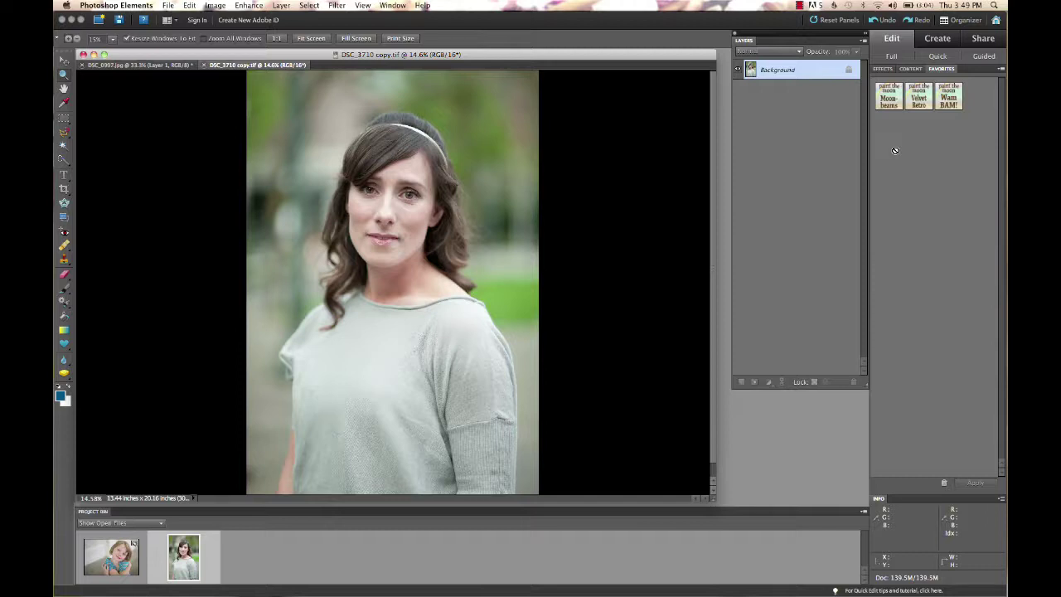
# Step: Return to the Effects grid and pick the Custom Blend set from the Paint The Moon set list
pyautogui.click(883, 68)
pyautogui.click(984, 83)
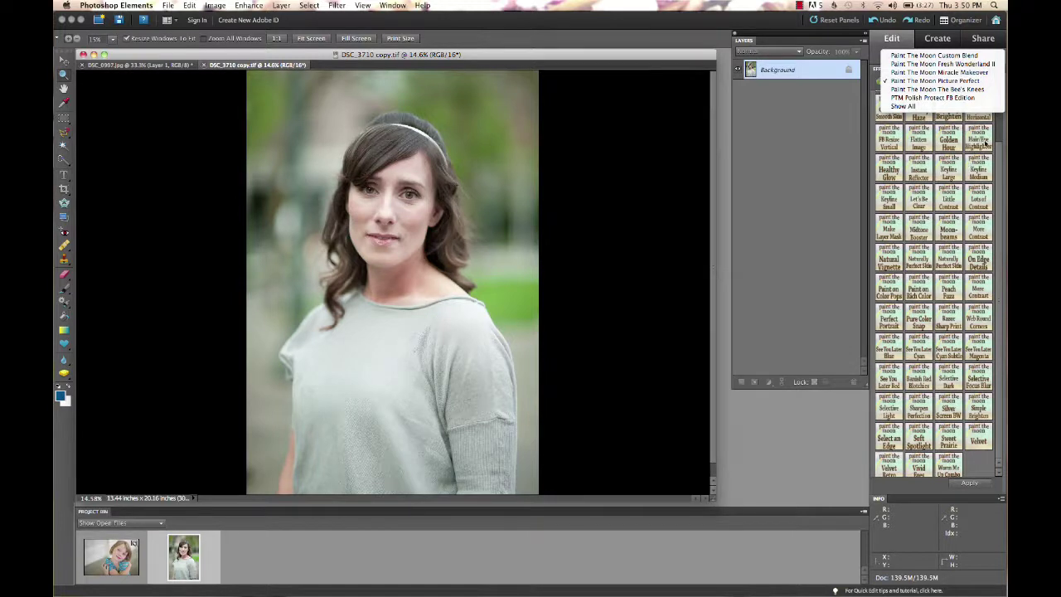
pyautogui.click(1002, 151)
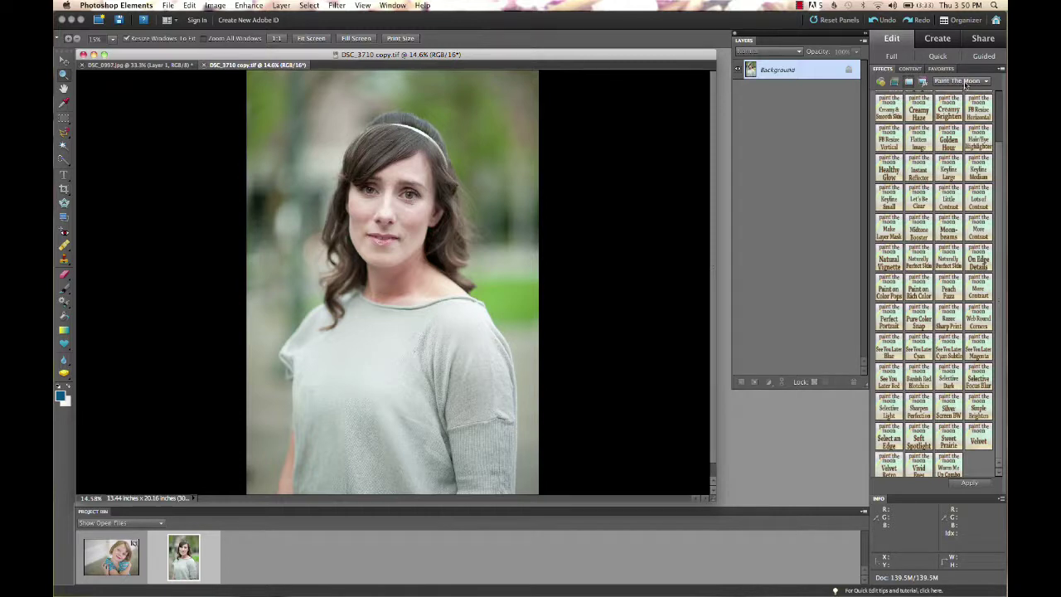
pyautogui.click(968, 82)
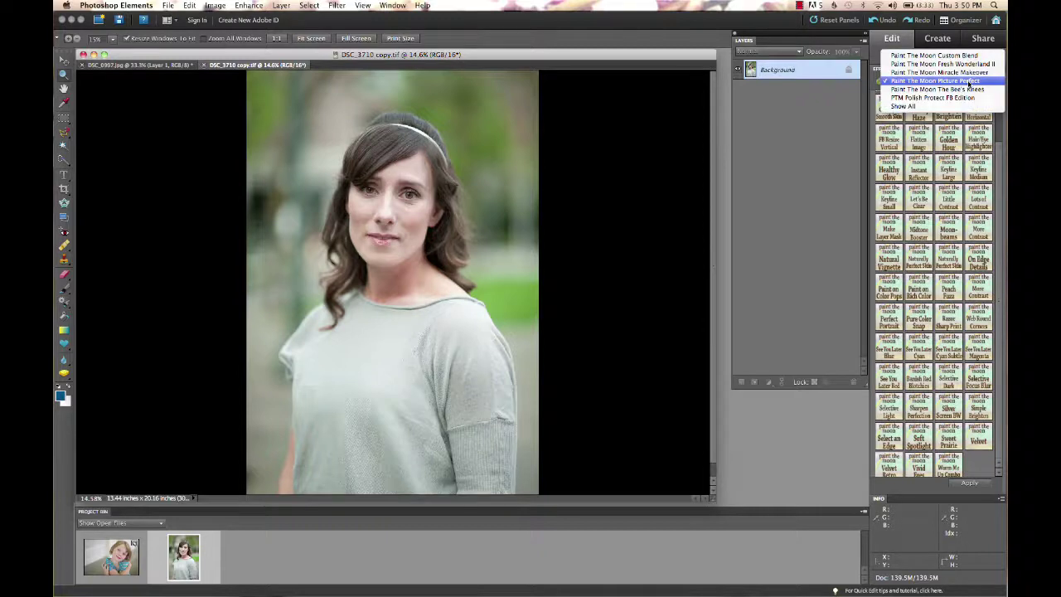
pyautogui.click(1000, 156)
pyautogui.click(958, 83)
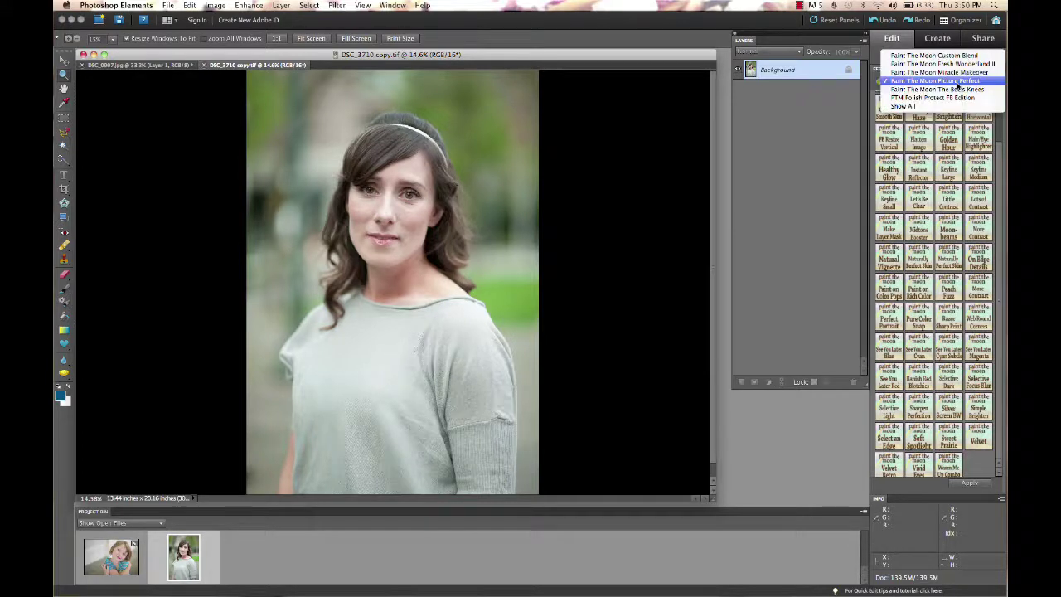
# Step: Switch to Favorites and inspect a favorite's options, dismissing them without removing anything
pyautogui.click(962, 55)
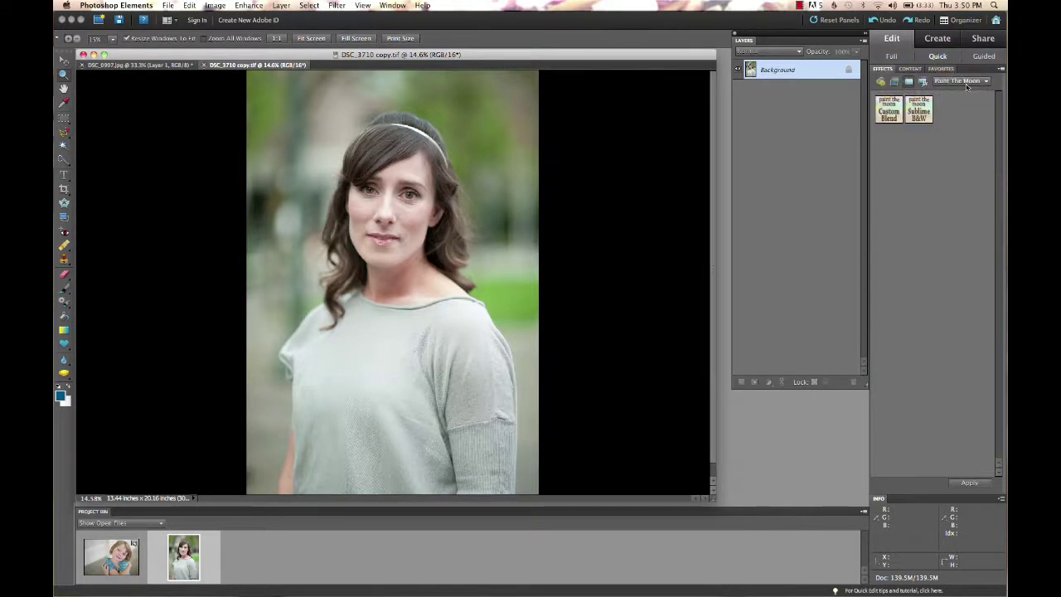
pyautogui.click(967, 86)
pyautogui.click(954, 104)
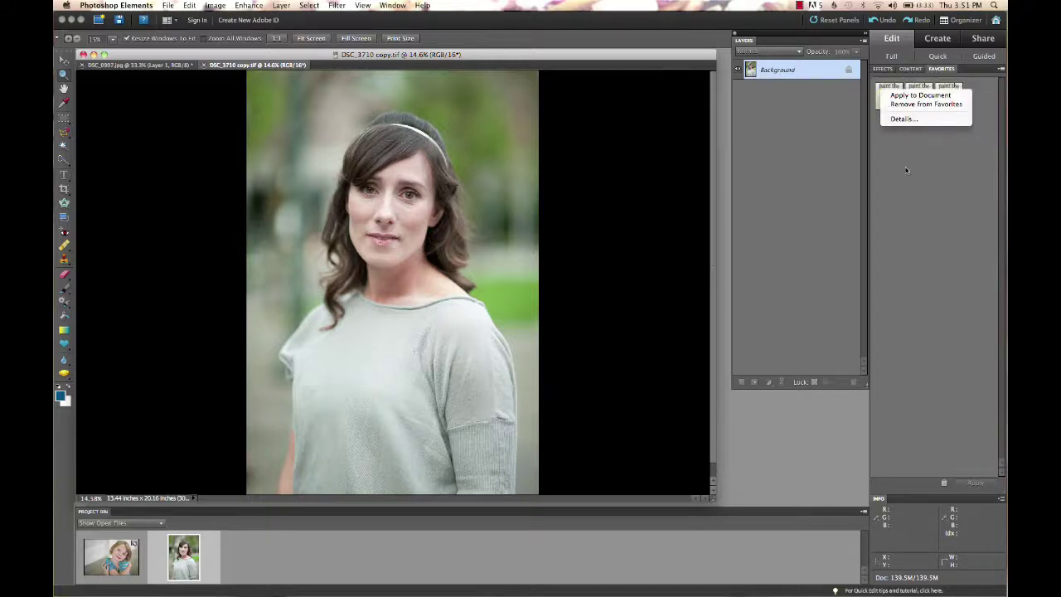
pyautogui.click(915, 237)
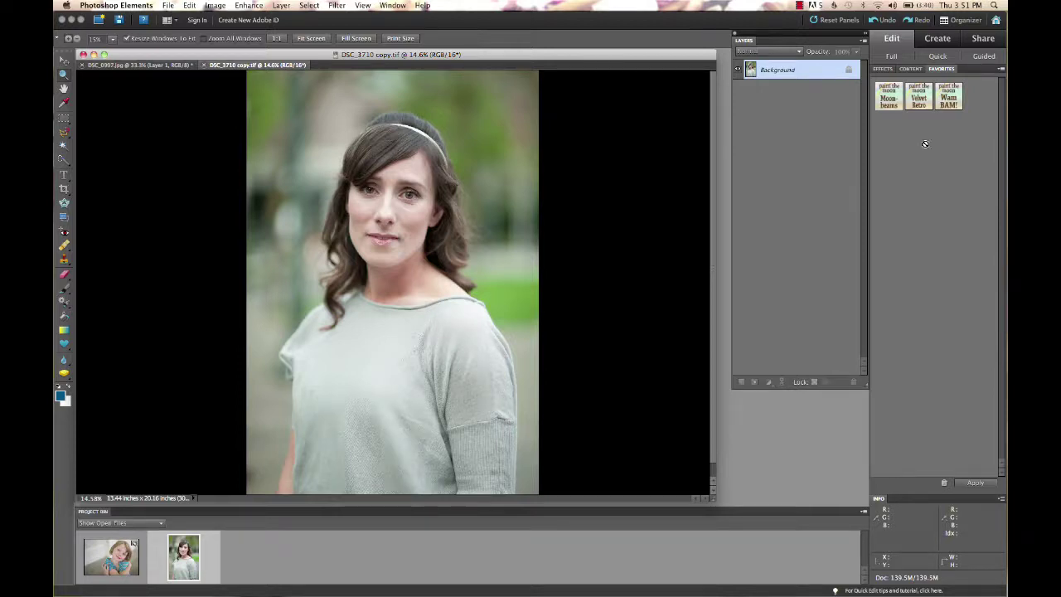
# Step: Return to the Effects tab keeping the PTM Polish Protect set, then hide Photoshop Elements
pyautogui.click(884, 69)
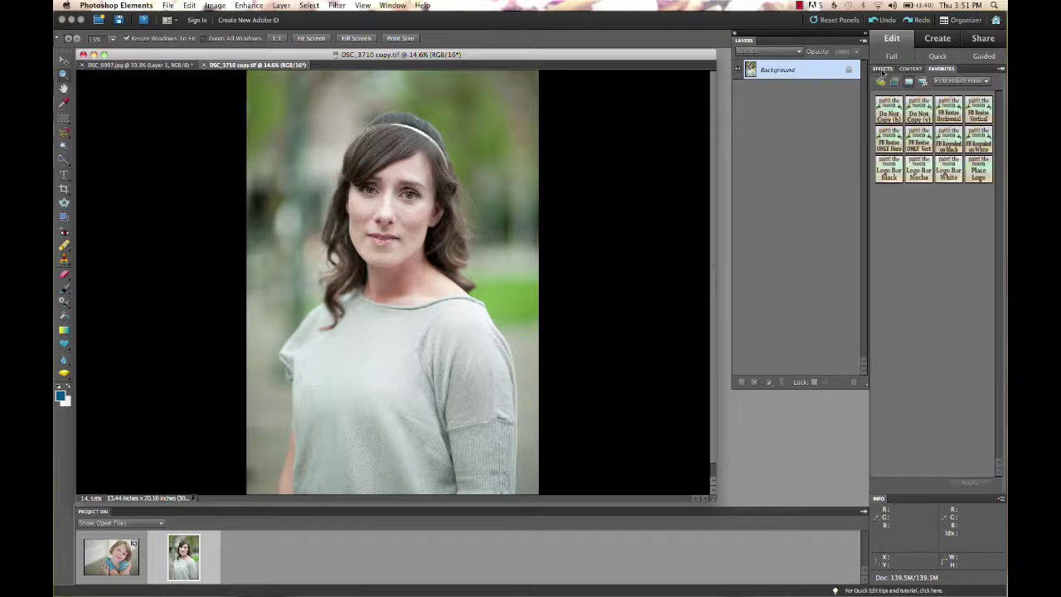
pyautogui.click(956, 79)
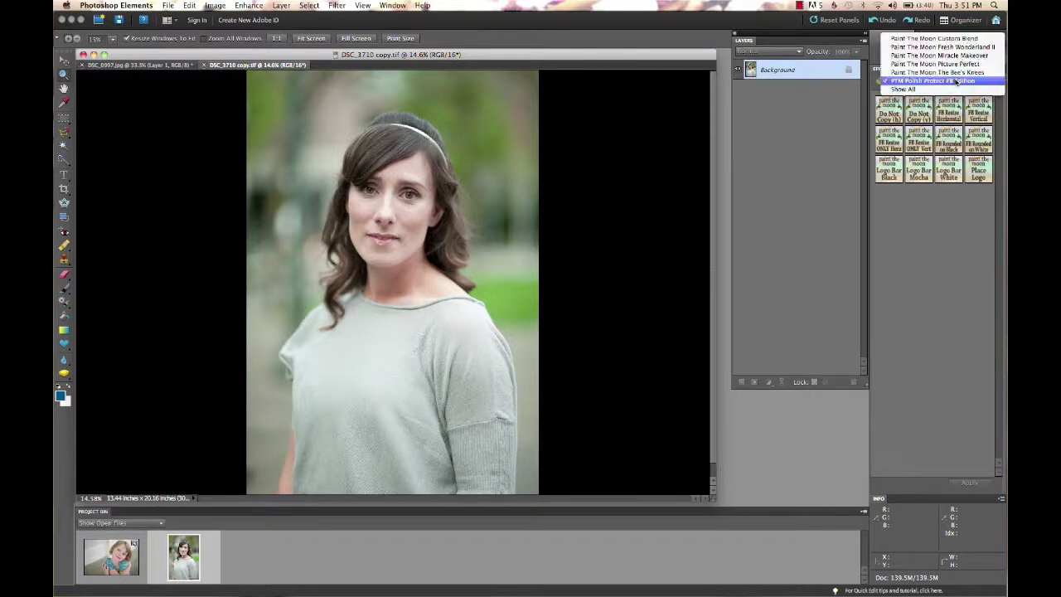
pyautogui.click(950, 269)
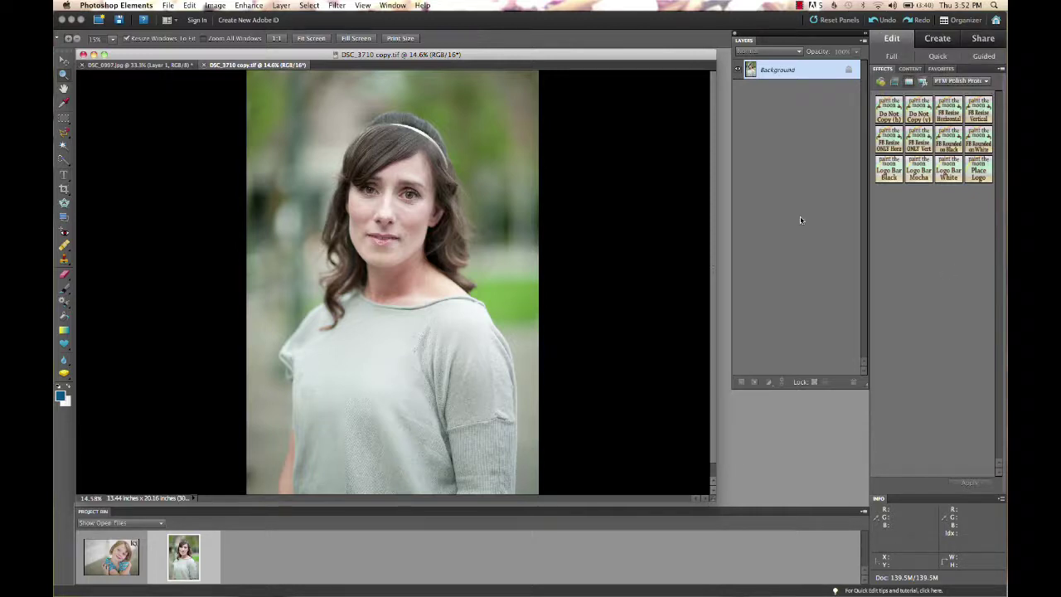
pyautogui.click(111, 5)
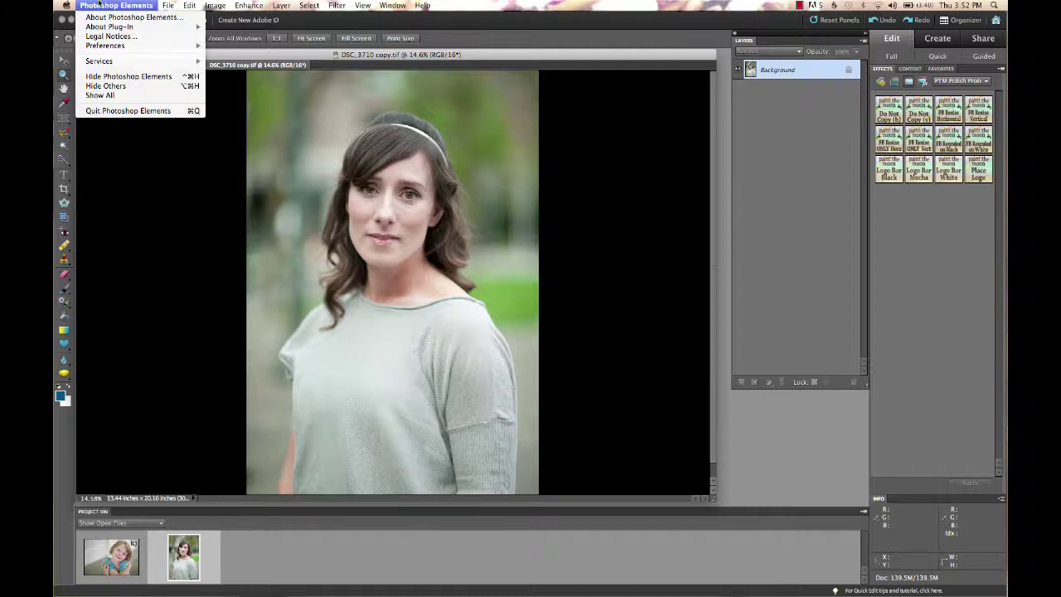
pyautogui.click(107, 76)
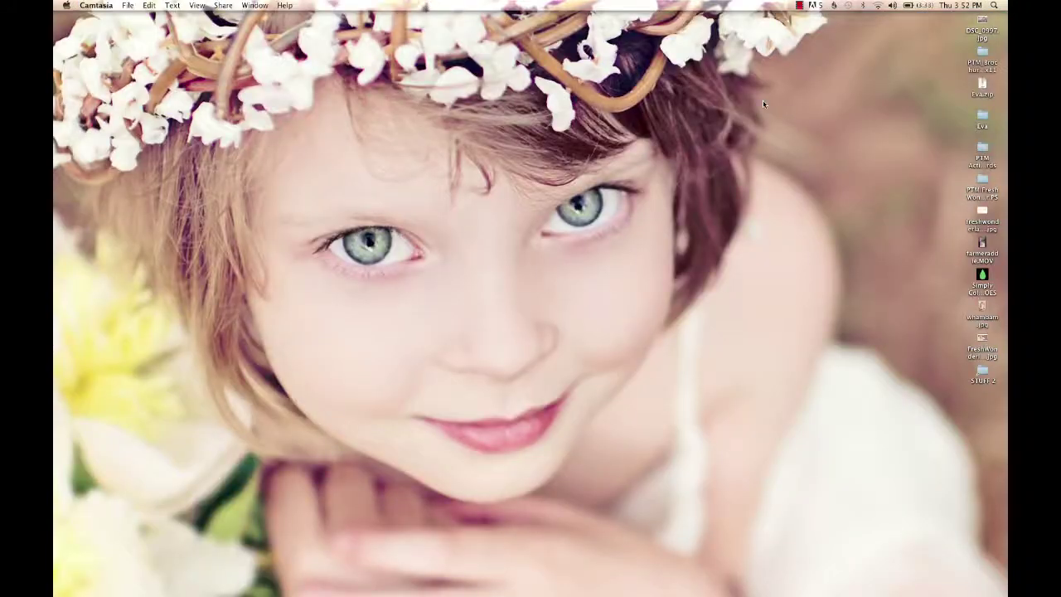